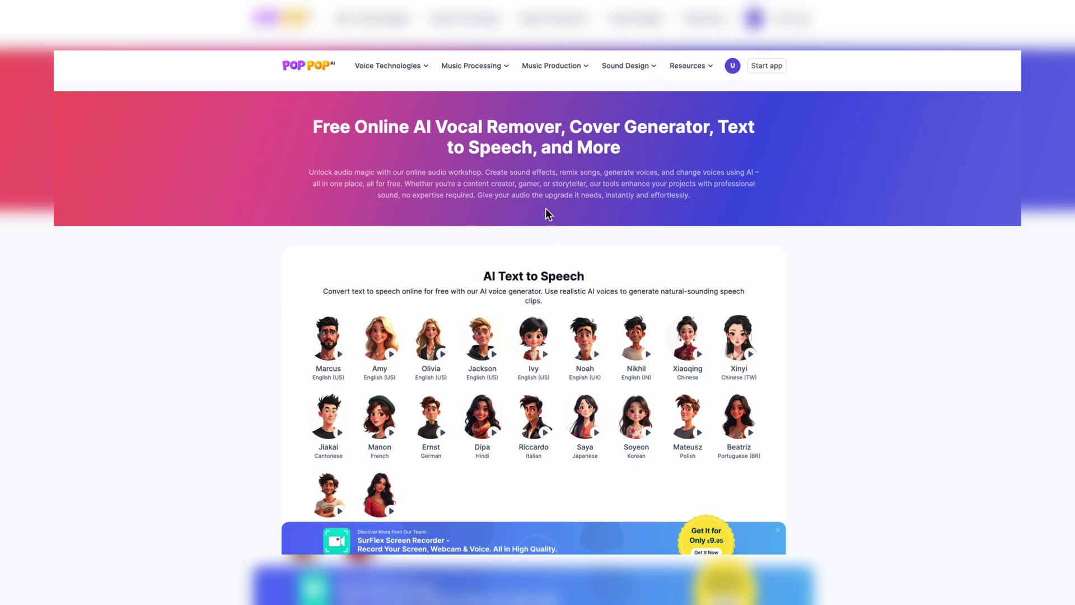
Step: Scroll down the page and open the AI Sound Effect Generator
scroll(546, 214, down, 3)
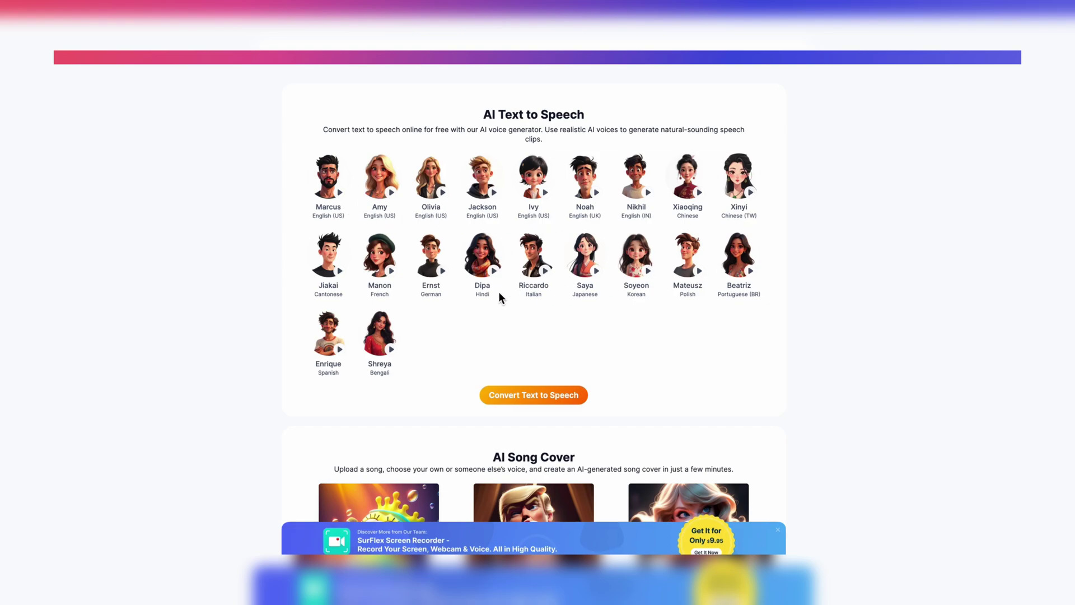
scroll(739, 288, down, 4)
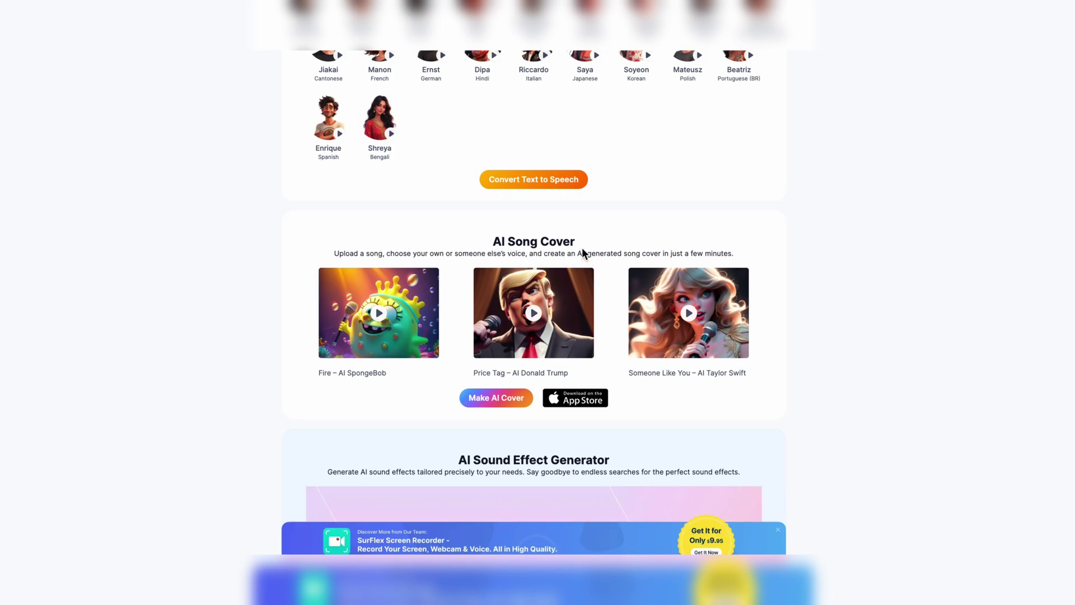
scroll(692, 240, down, 2)
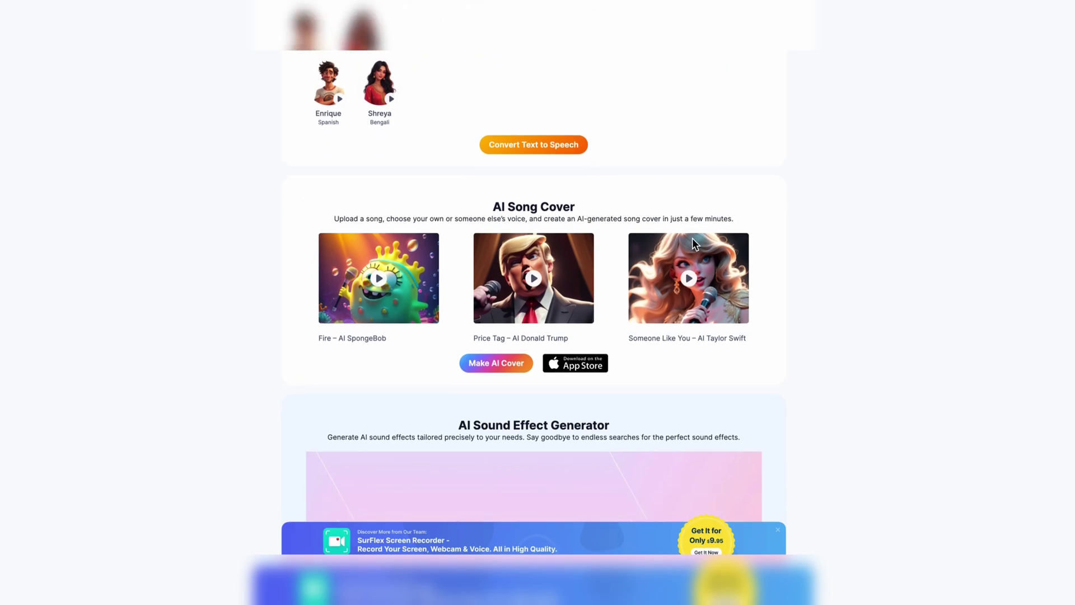
scroll(693, 247, down, 2)
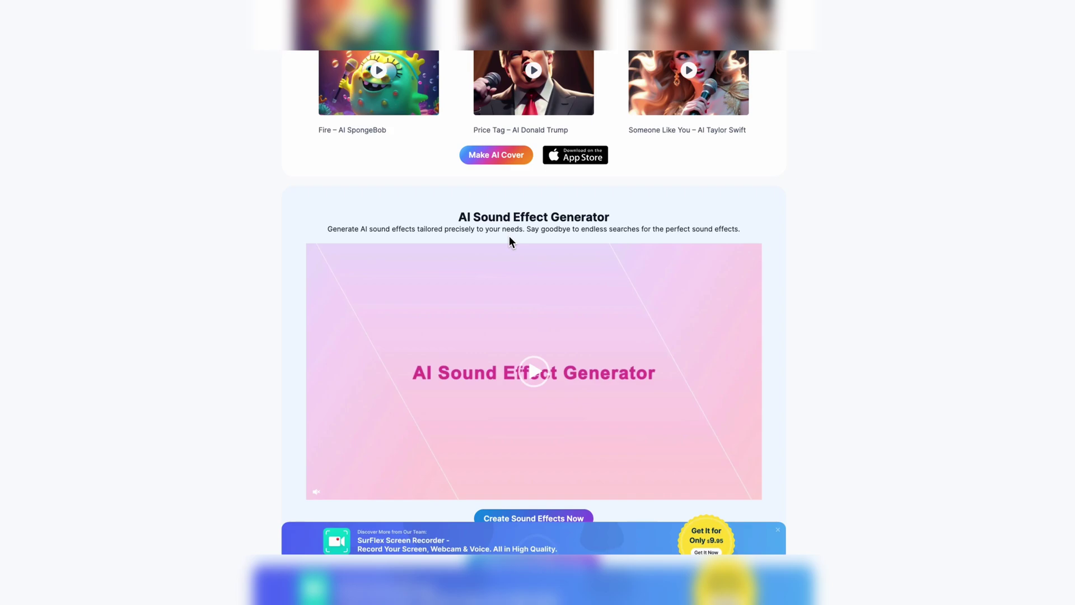
scroll(509, 237, down, 3)
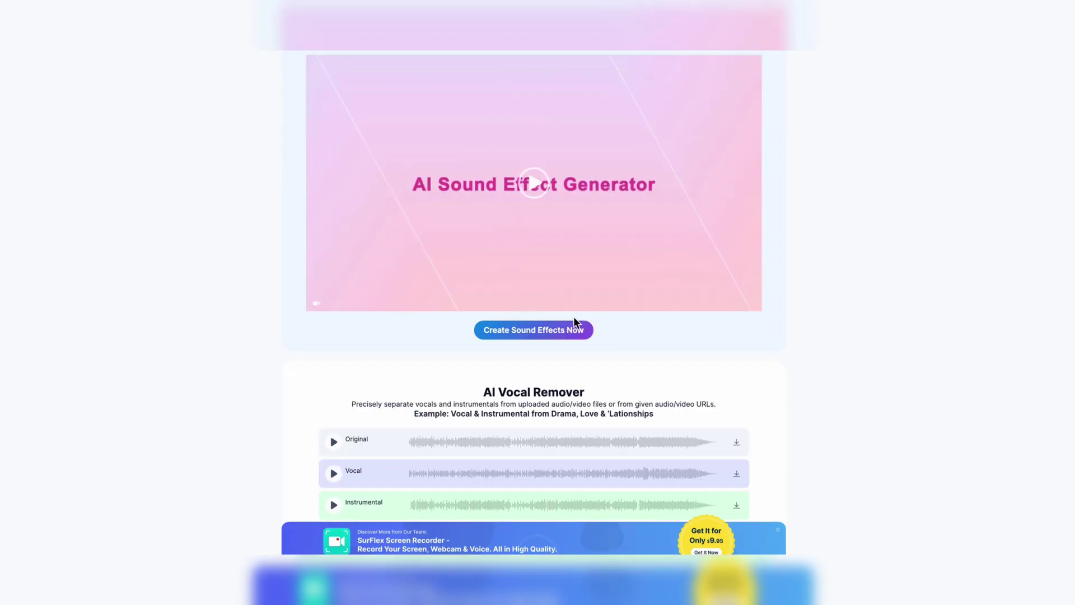
click(566, 327)
Step: Describe the sound as 'create doorbell sound' and submit it for generation
click(393, 194)
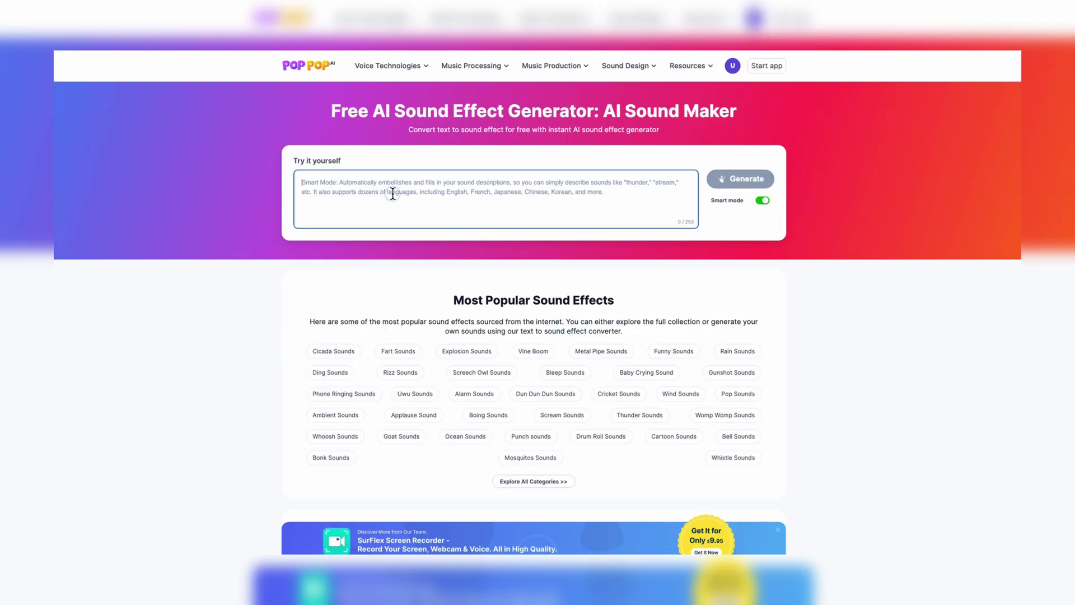
text(create door)
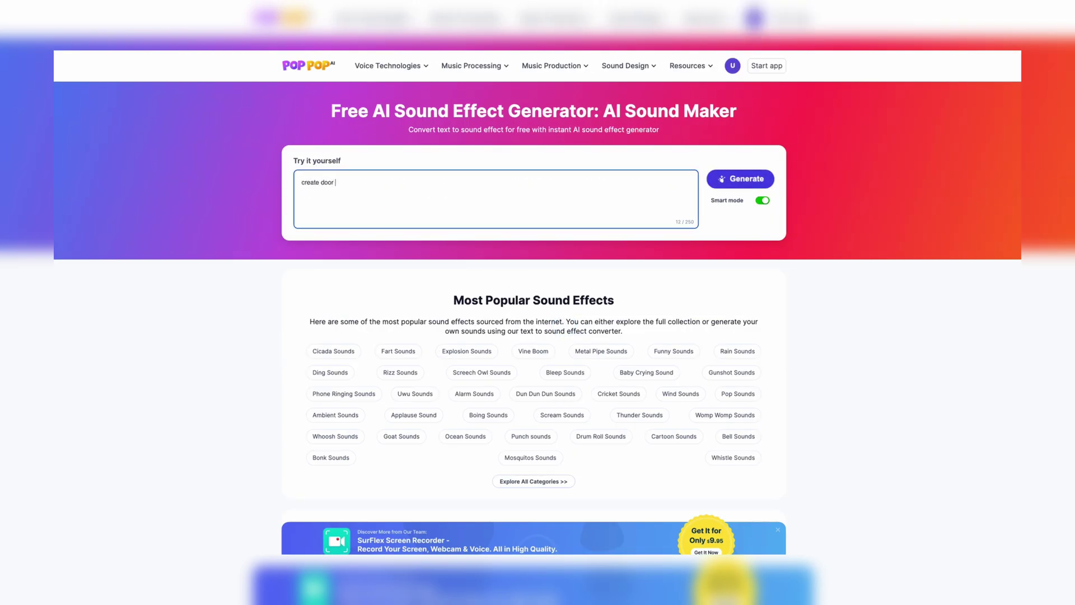
key(BackSpace)
key(BackSpace)
text(rbell son)
text(nd)
click(722, 174)
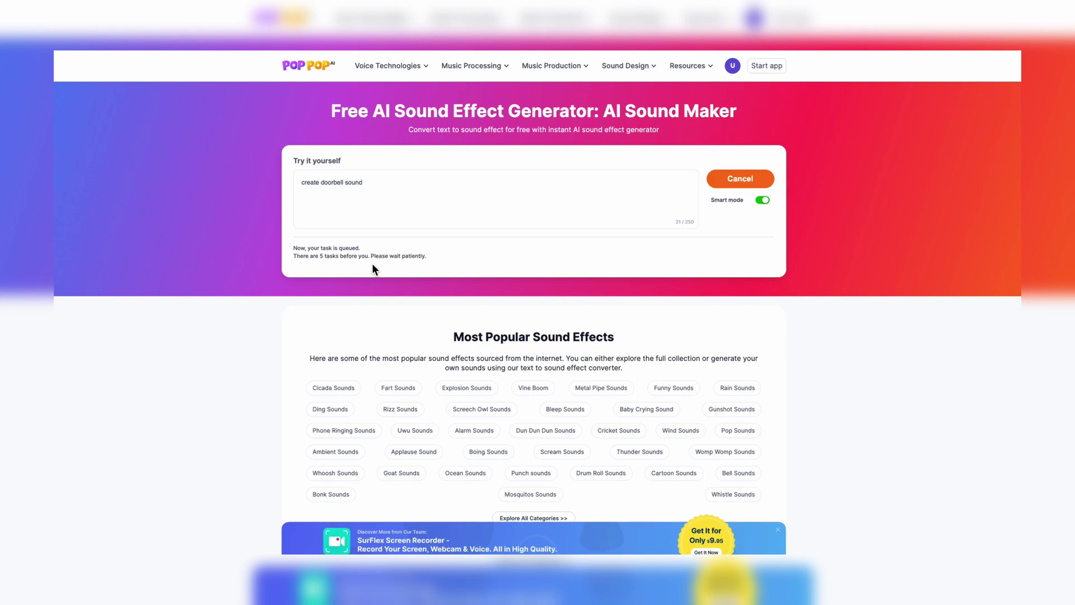
scroll(433, 297, down, 1)
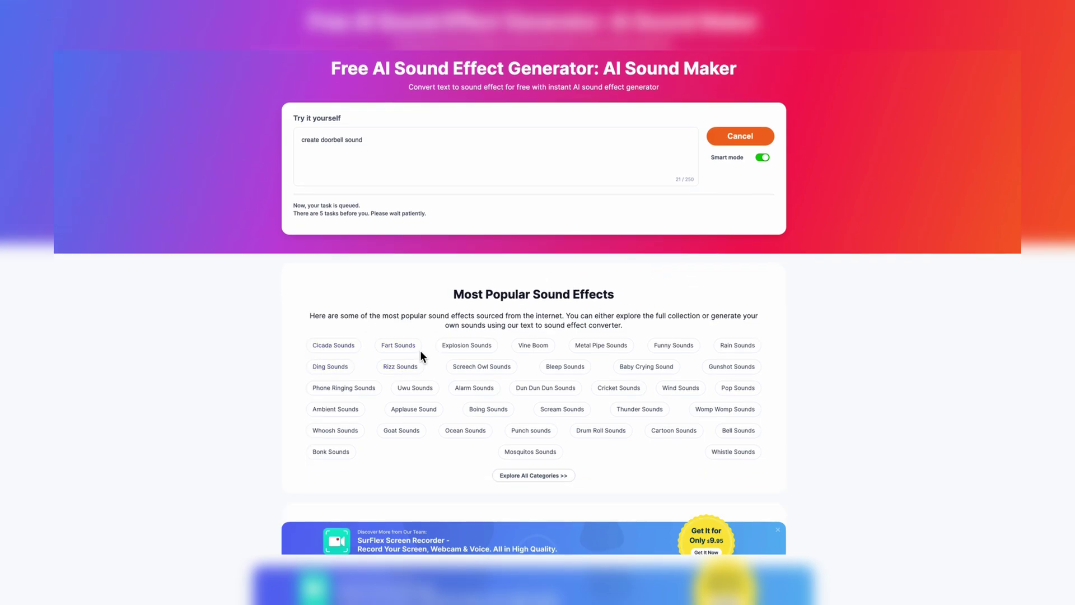
scroll(795, 388, down, 1)
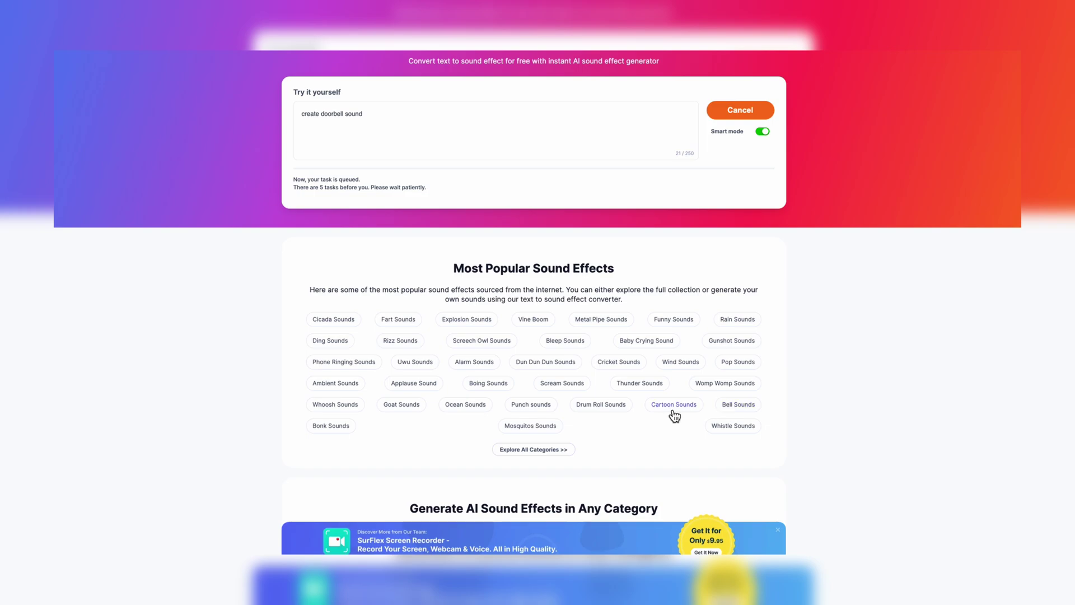
Step: Open the full sound effect categories library and browse the explosion sound effect cards
click(535, 450)
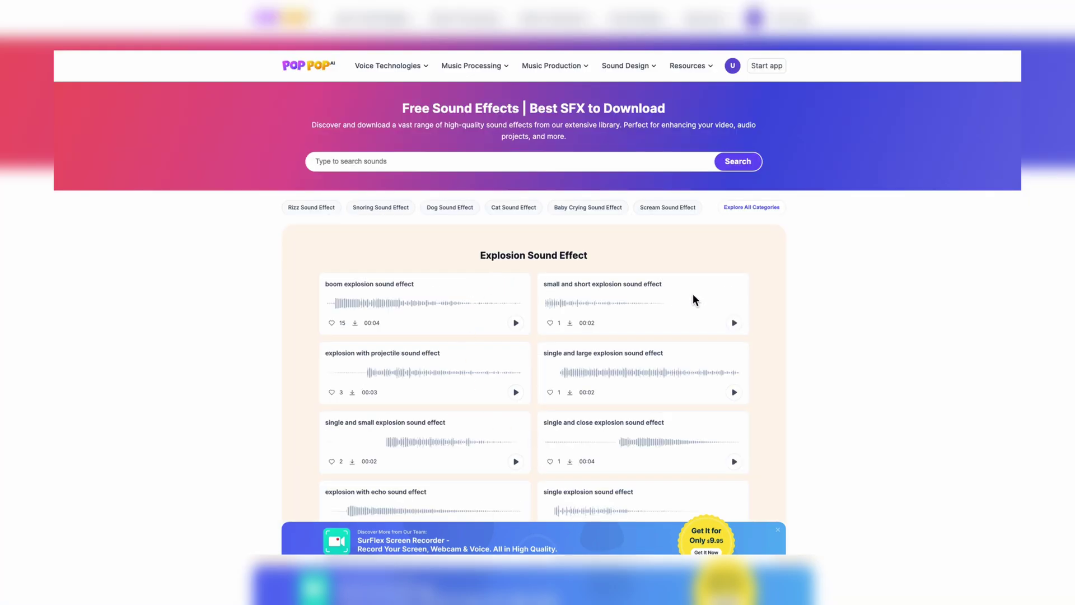
scroll(694, 294, down, 1)
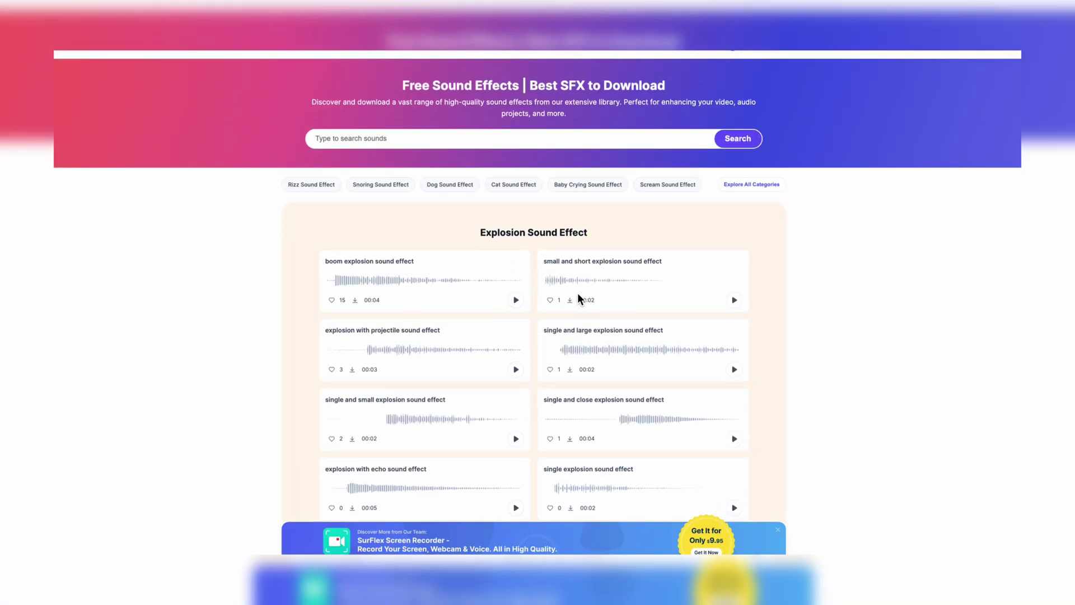
scroll(569, 290, down, 1)
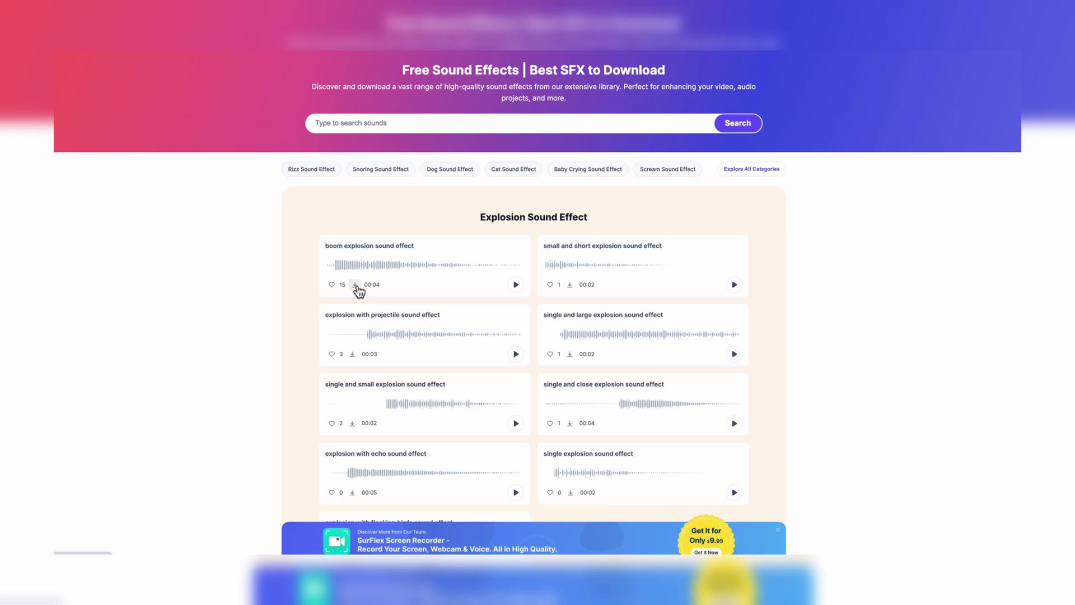
scroll(774, 330, down, 3)
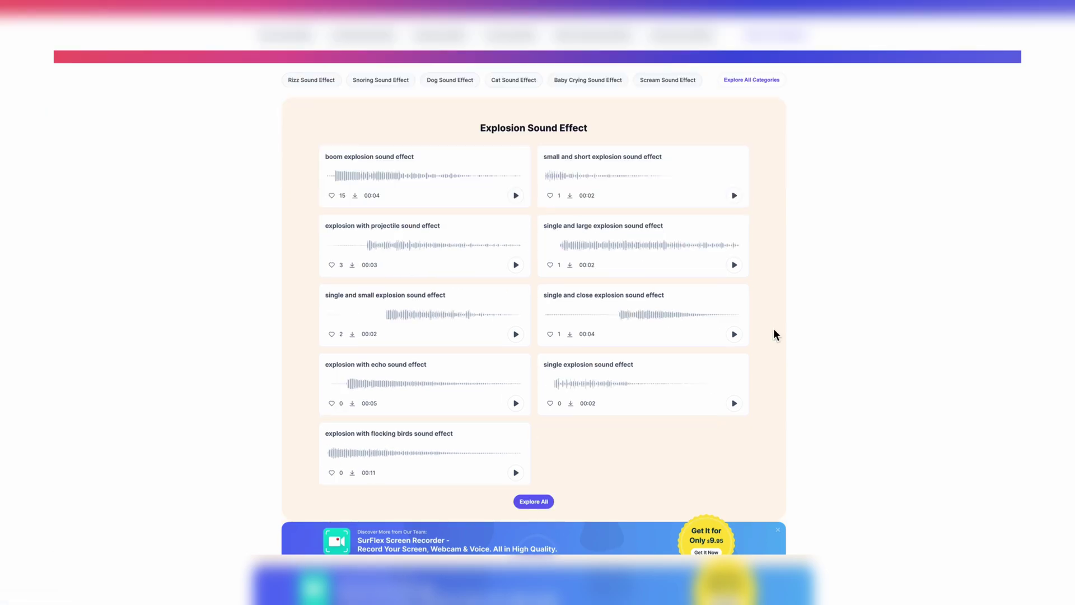
scroll(789, 353, up, 4)
mouse_move(654, 63)
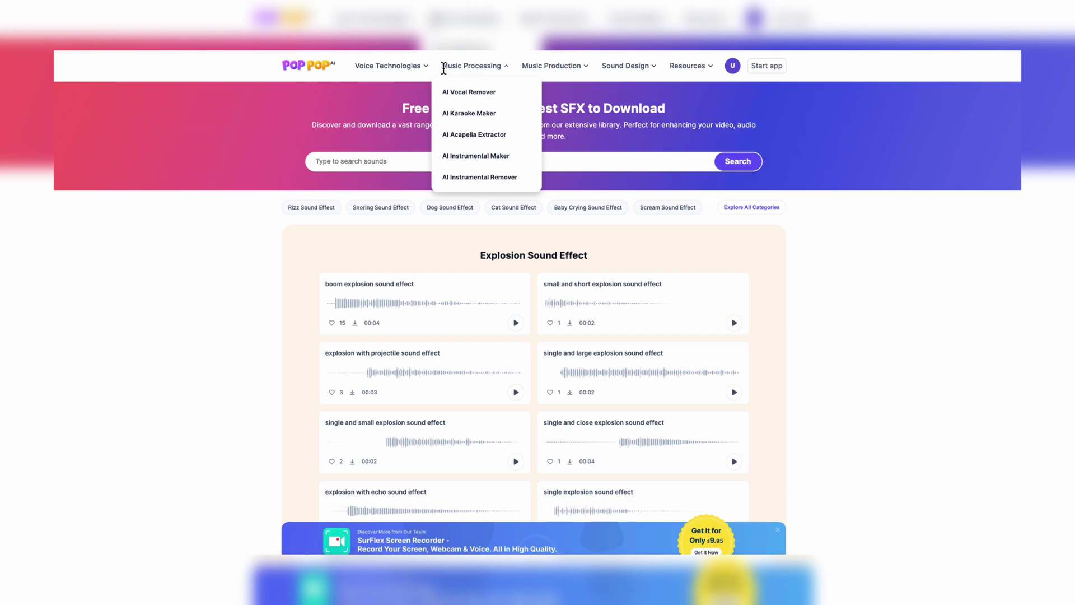
Step: On the AI Text to Speech page, enter a self-introduction sentence promoting the YouTube channel
mouse_move(379, 69)
click(379, 92)
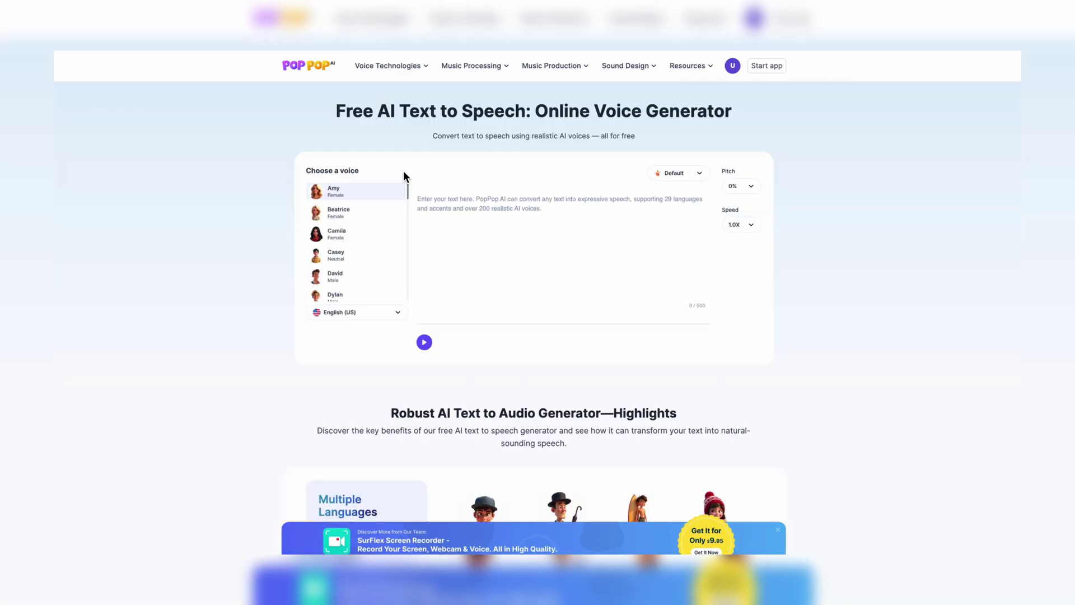
click(538, 215)
text(My )
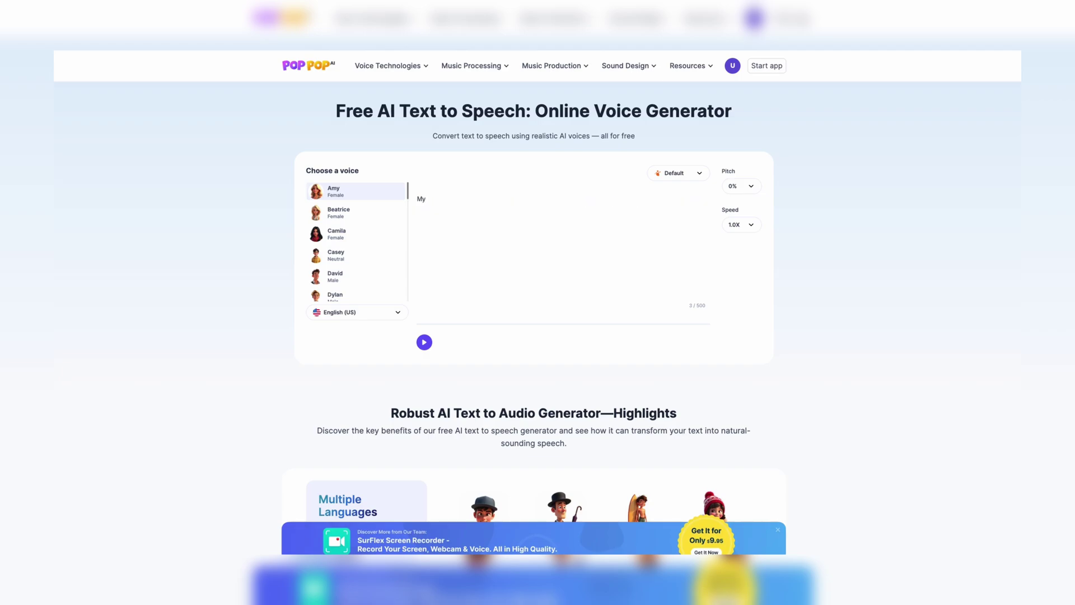
text(name is tech with korey and check out my uyoutube channel)
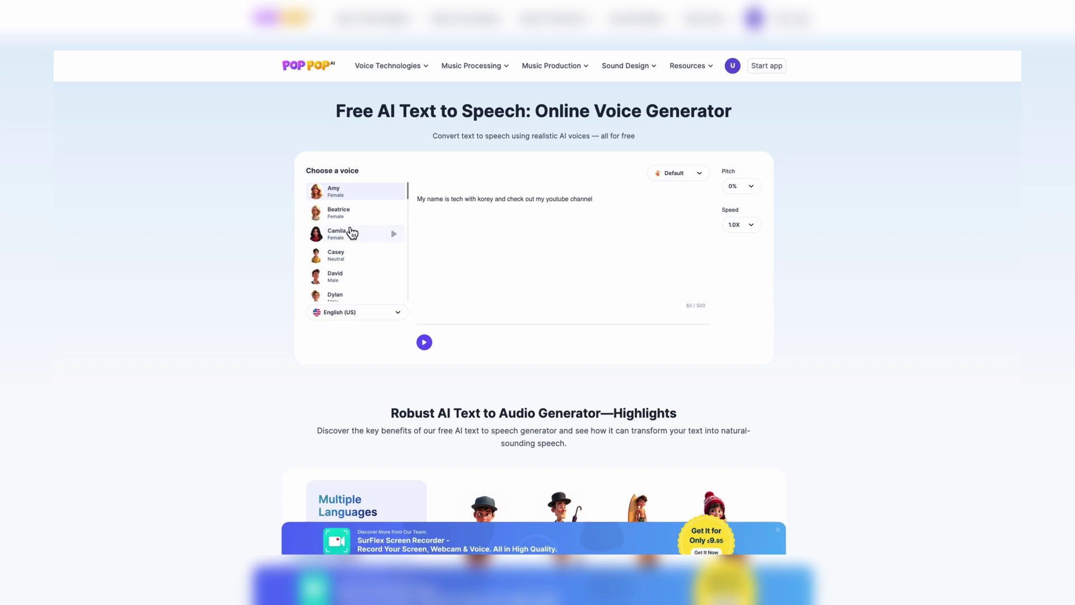
Step: Choose the Casey voice, keep English (US), and start generating the speech
click(342, 254)
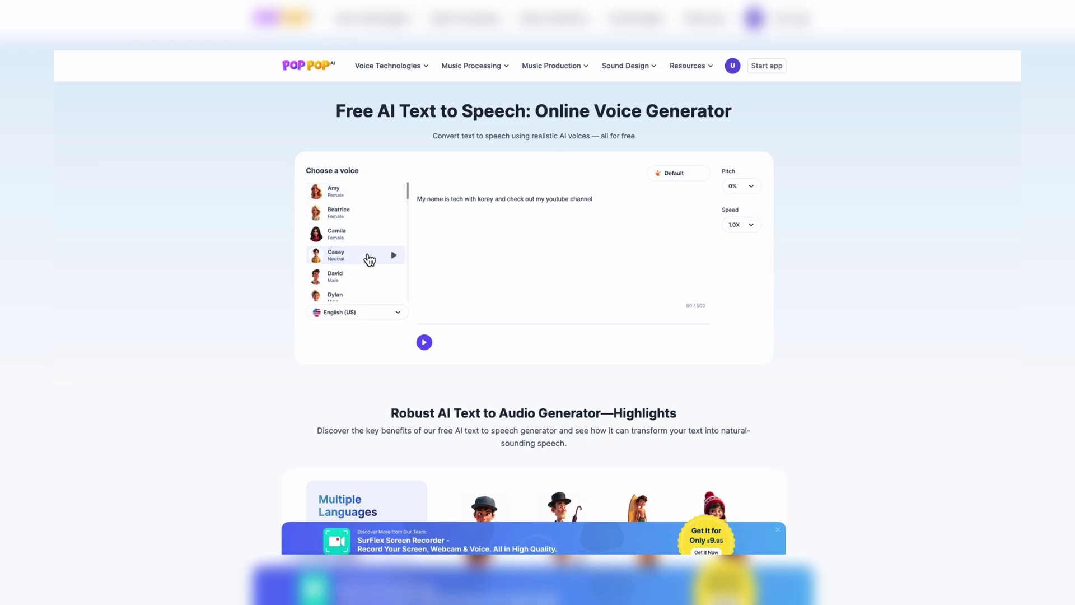
click(395, 312)
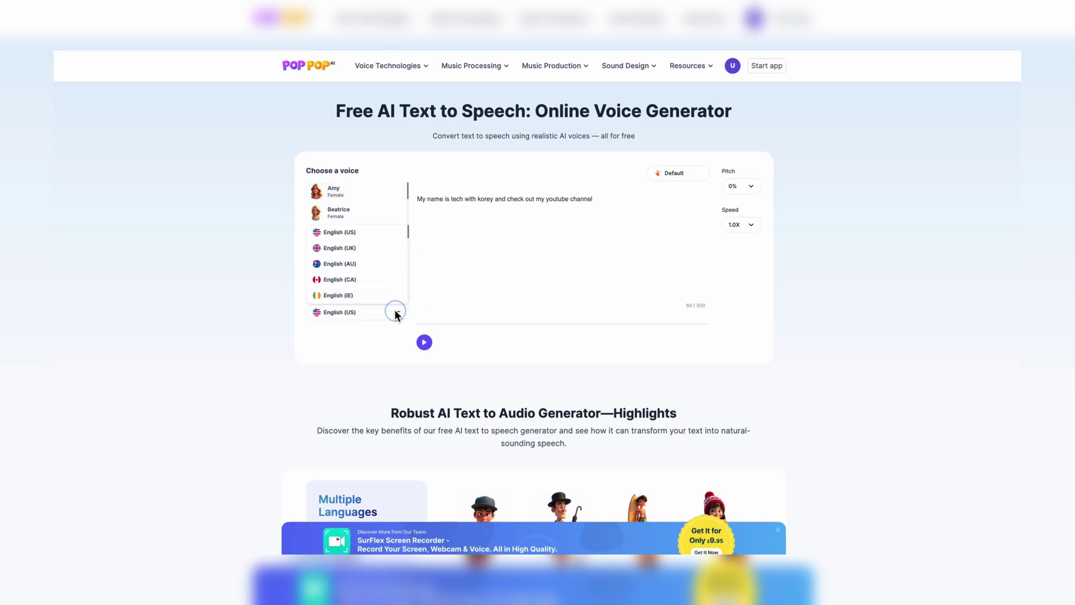
click(418, 160)
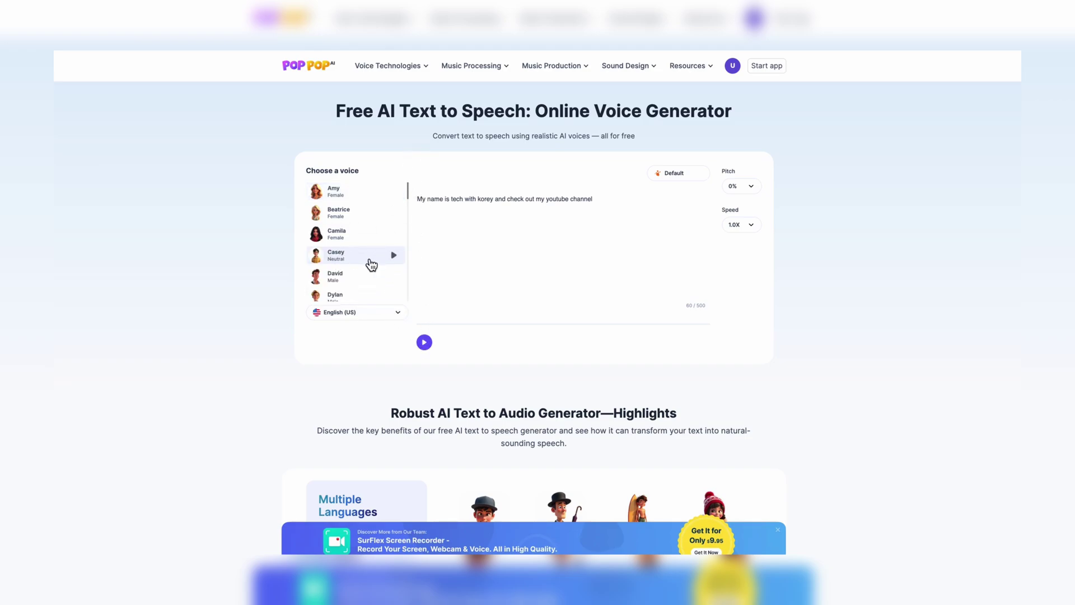
click(425, 343)
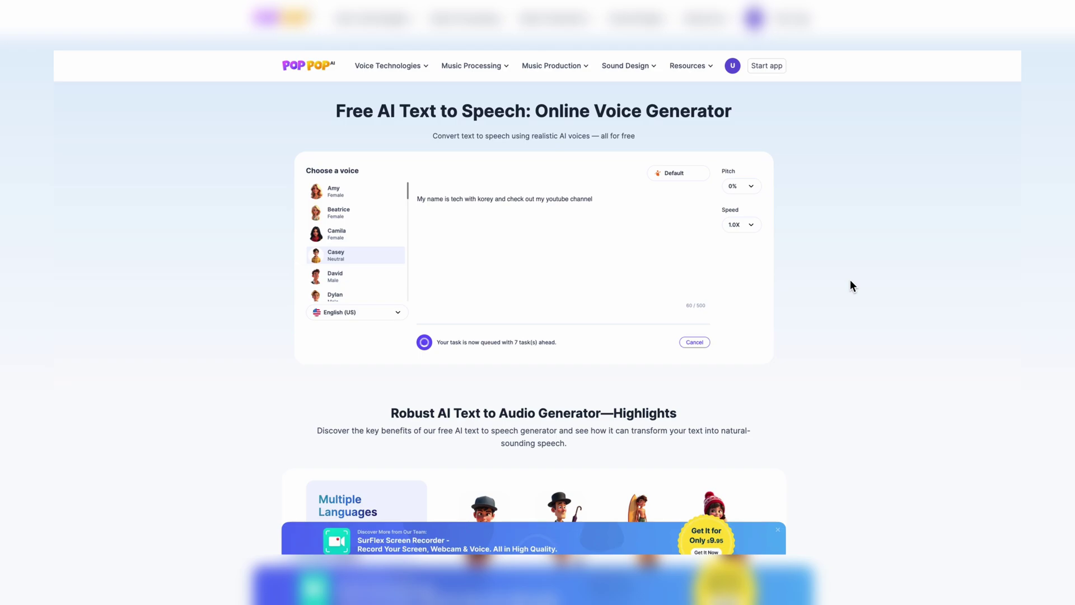
scroll(854, 192, down, 3)
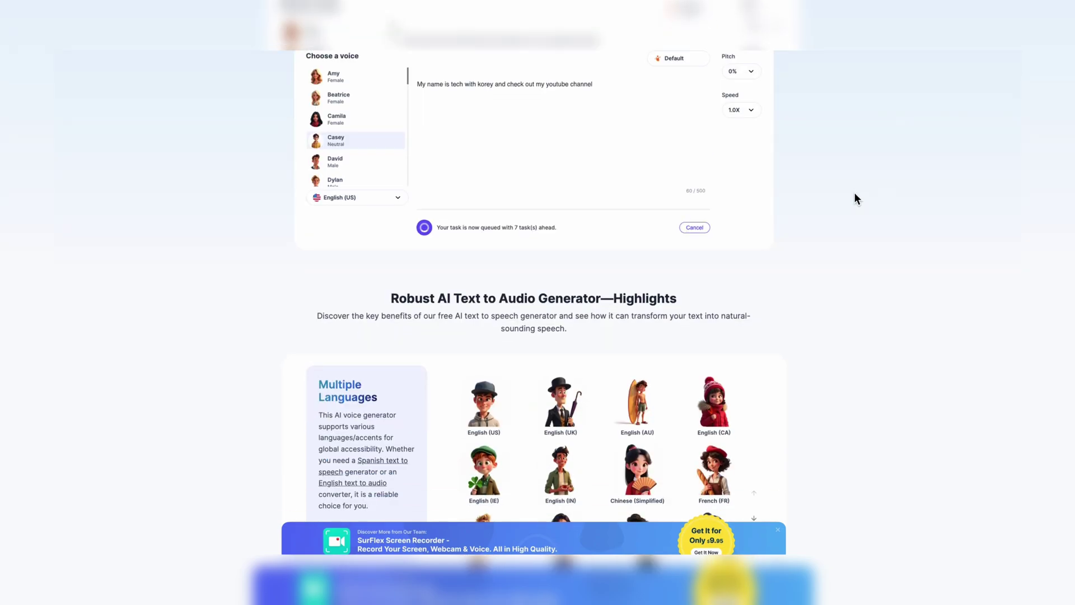
scroll(531, 264, down, 1)
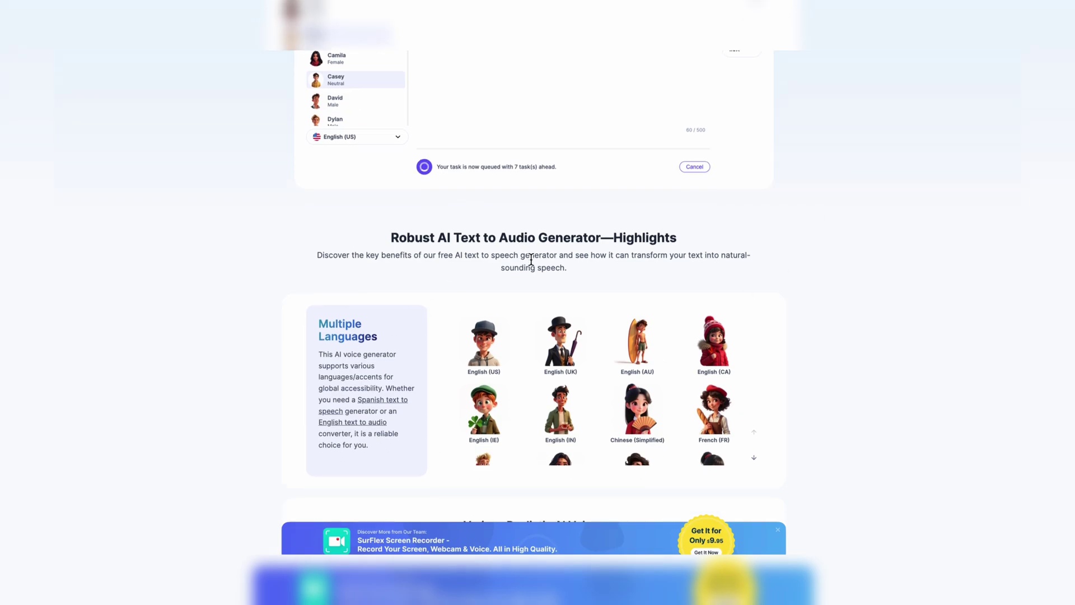
scroll(531, 264, down, 8)
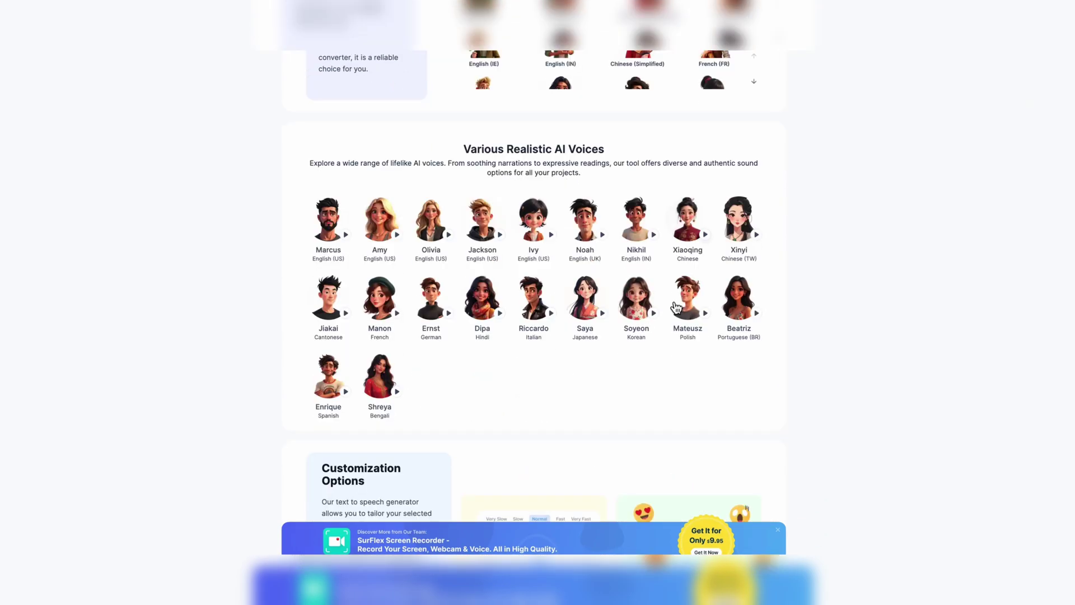
scroll(621, 347, down, 4)
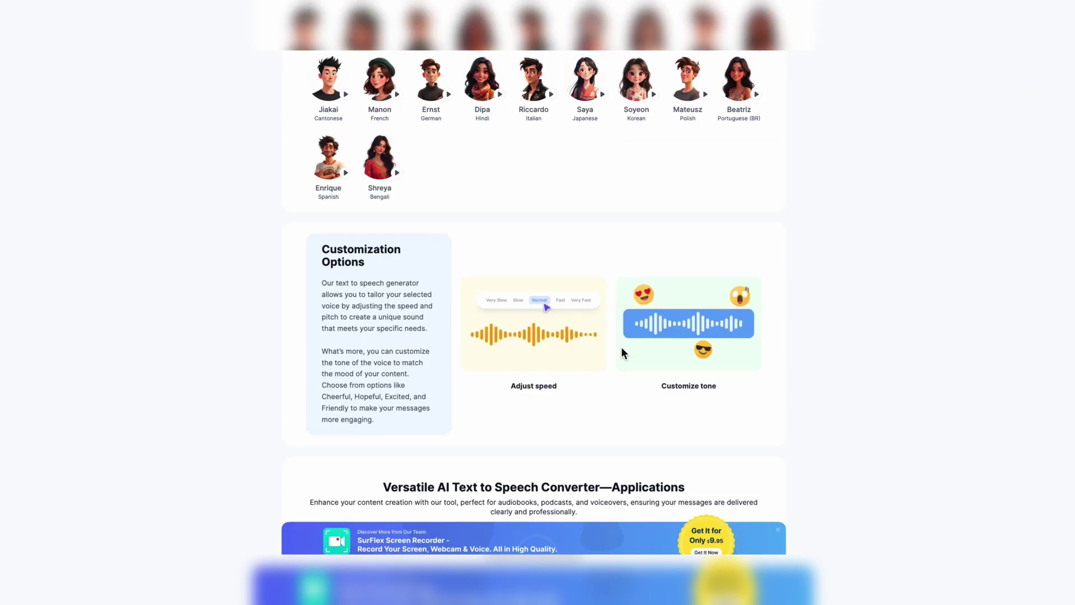
scroll(866, 325, down, 3)
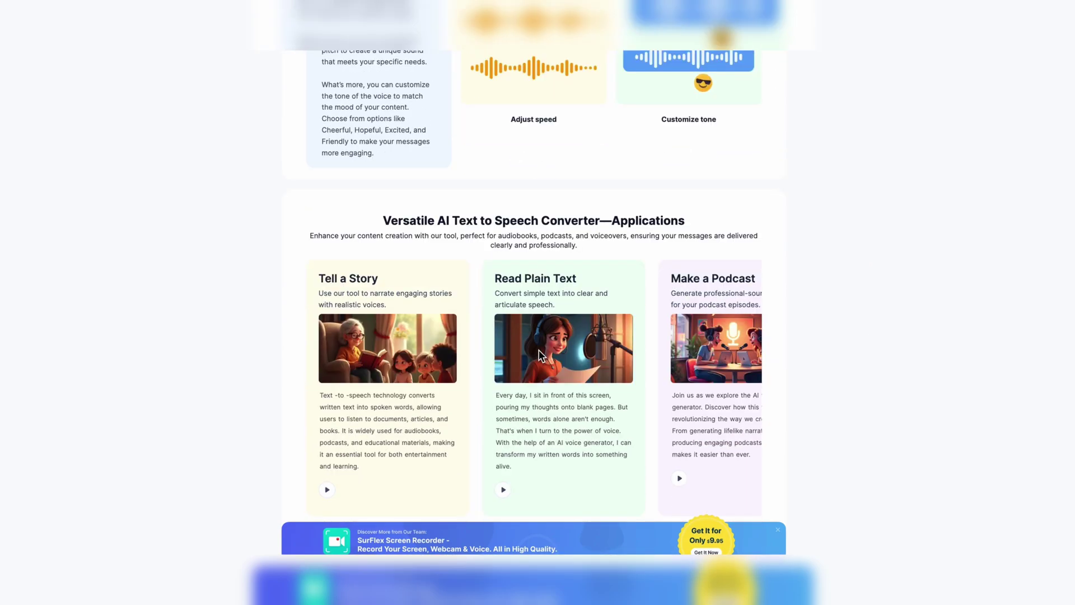
scroll(890, 340, down, 6)
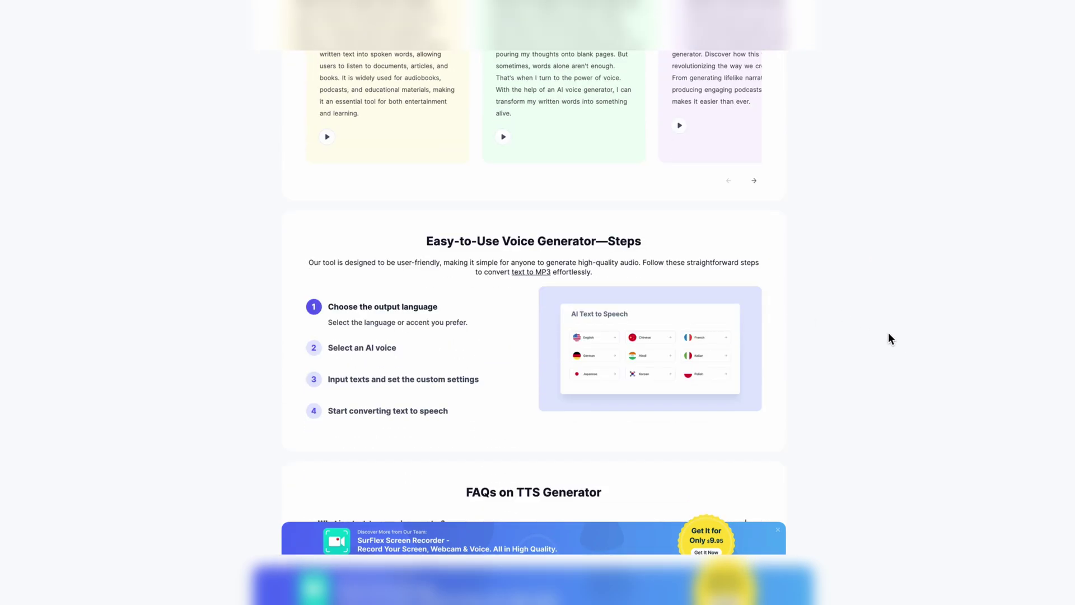
scroll(891, 339, up, 20)
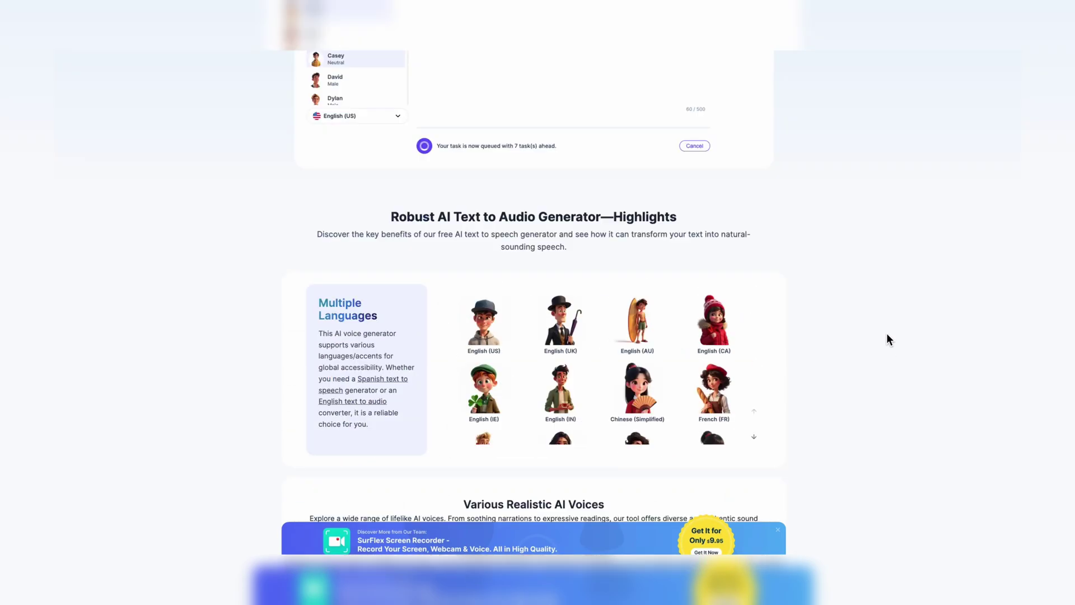
scroll(887, 333, up, 4)
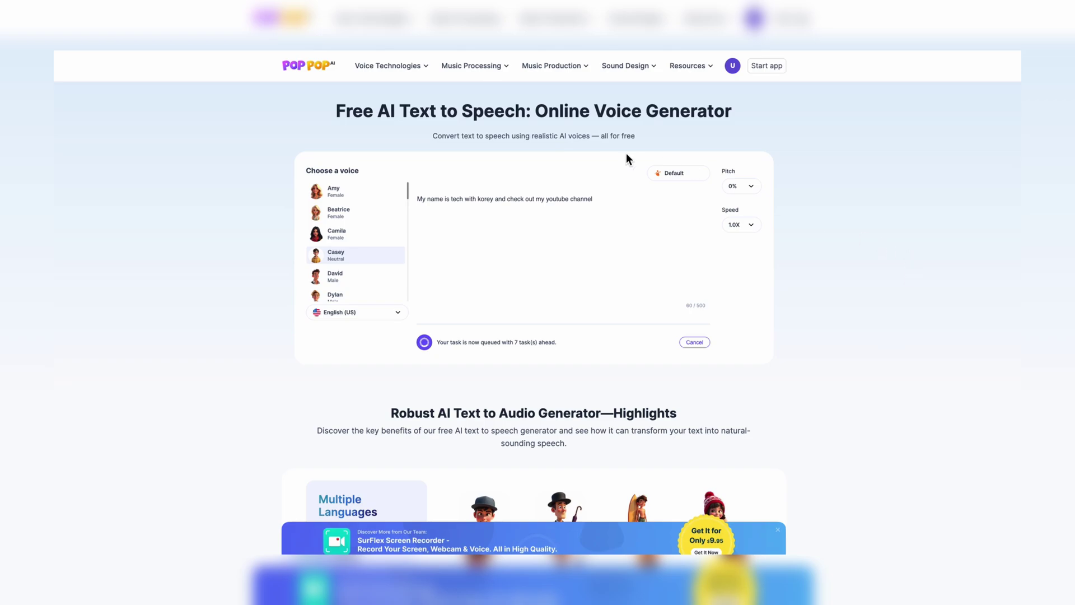
mouse_move(502, 65)
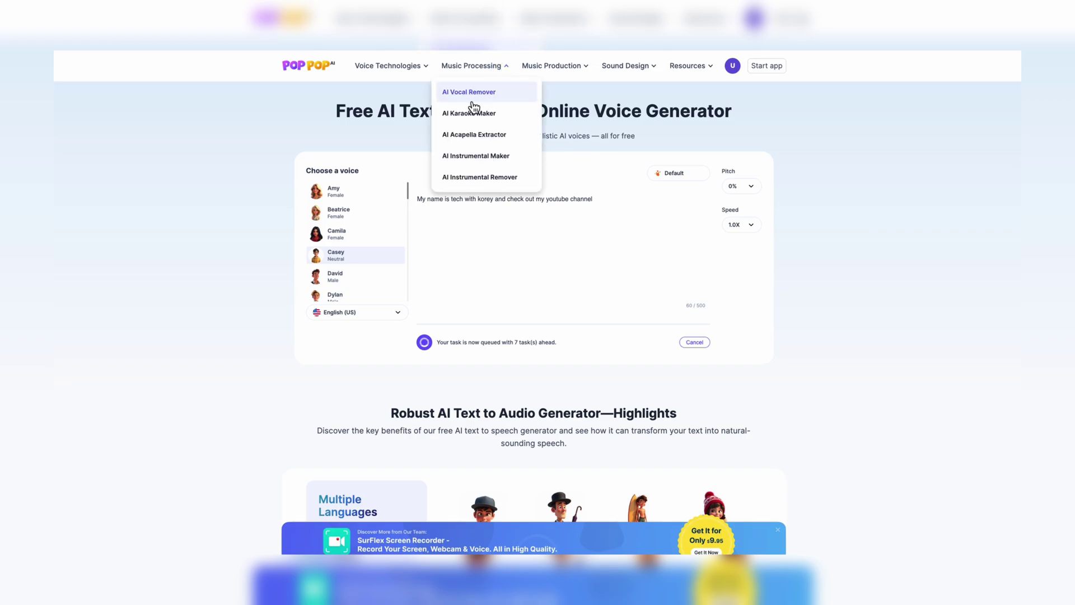
mouse_move(566, 66)
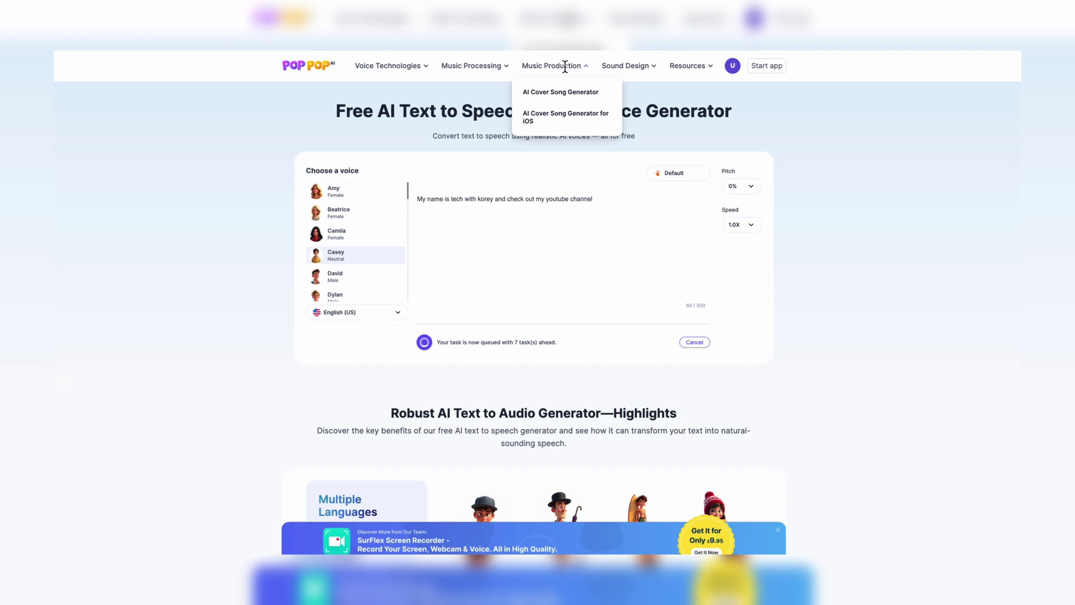
mouse_move(695, 67)
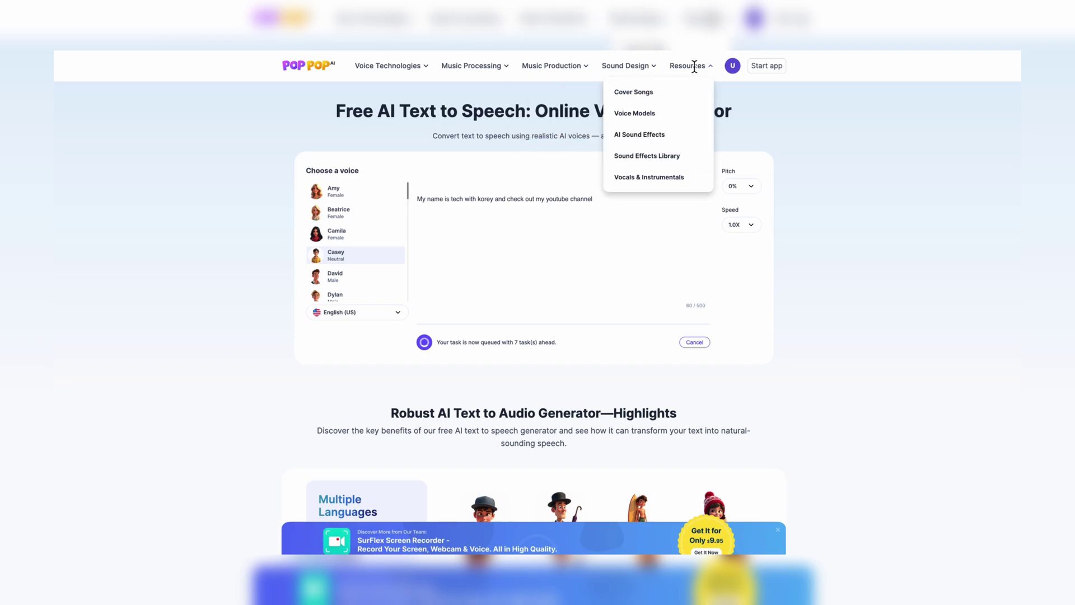